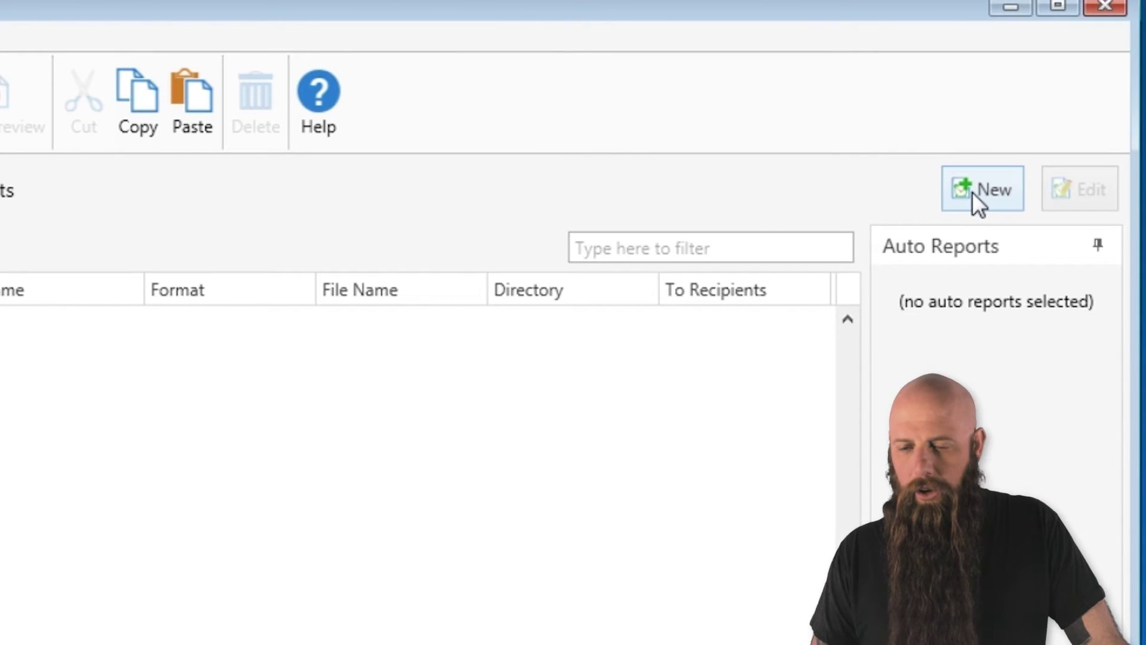
# - Start a new auto report, then close the empty Auto Report dialog without saving
pyautogui.click(972, 191)
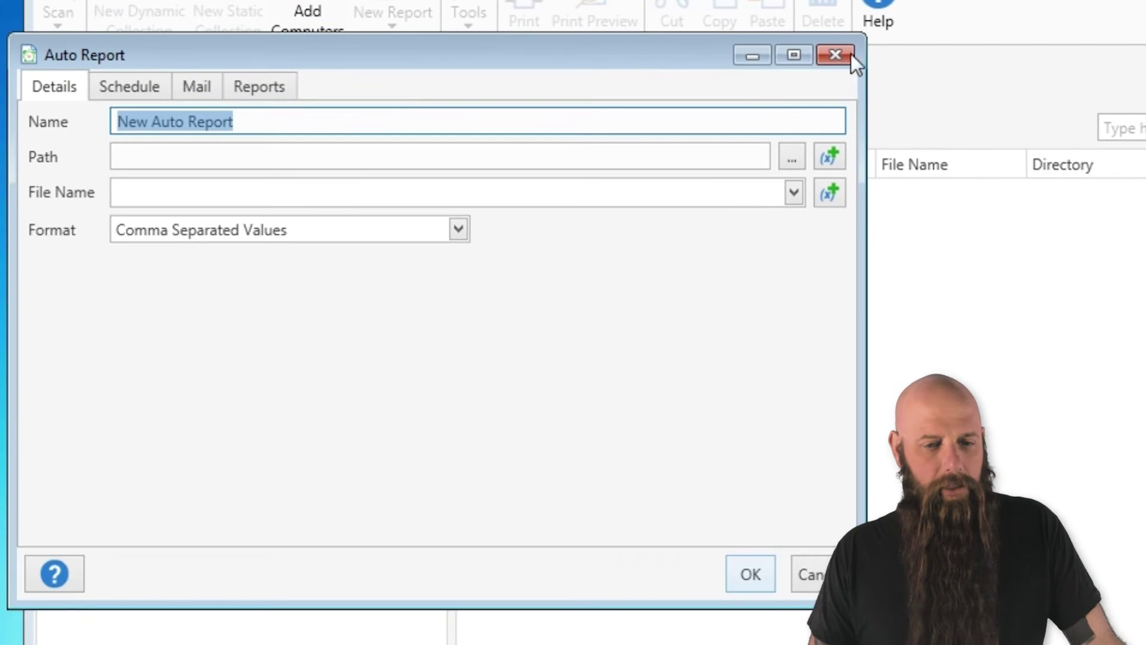
pyautogui.click(851, 54)
# - From Custom Reports, attach Mozilla Firefox (Old) to a new auto report
pyautogui.click(195, 210)
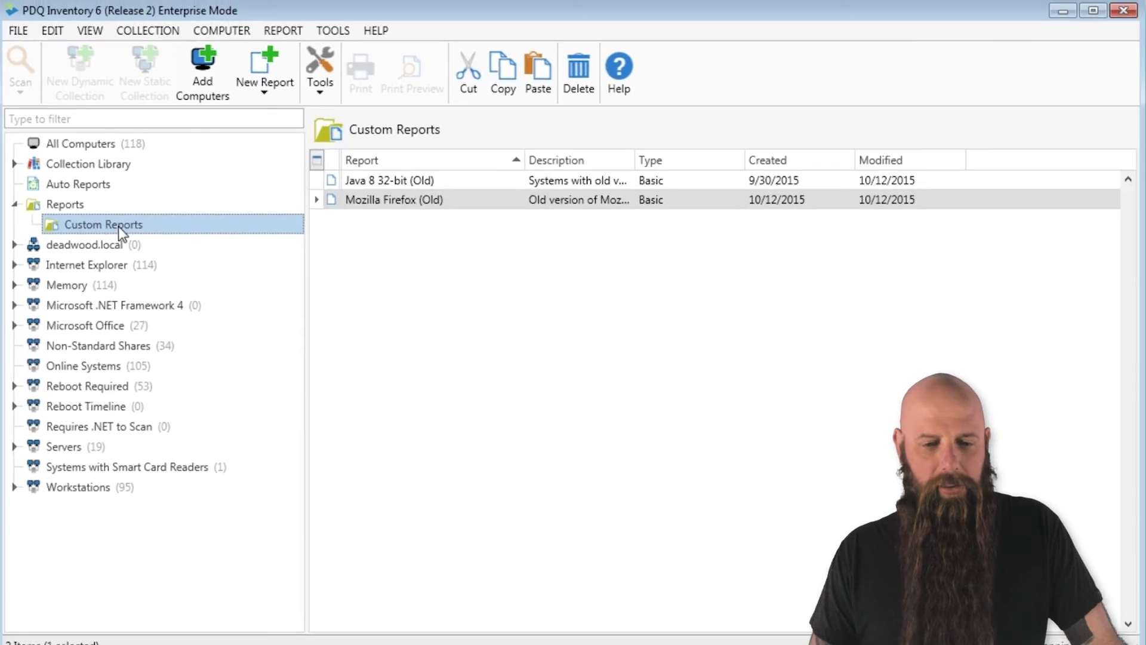
pyautogui.rightClick(417, 204)
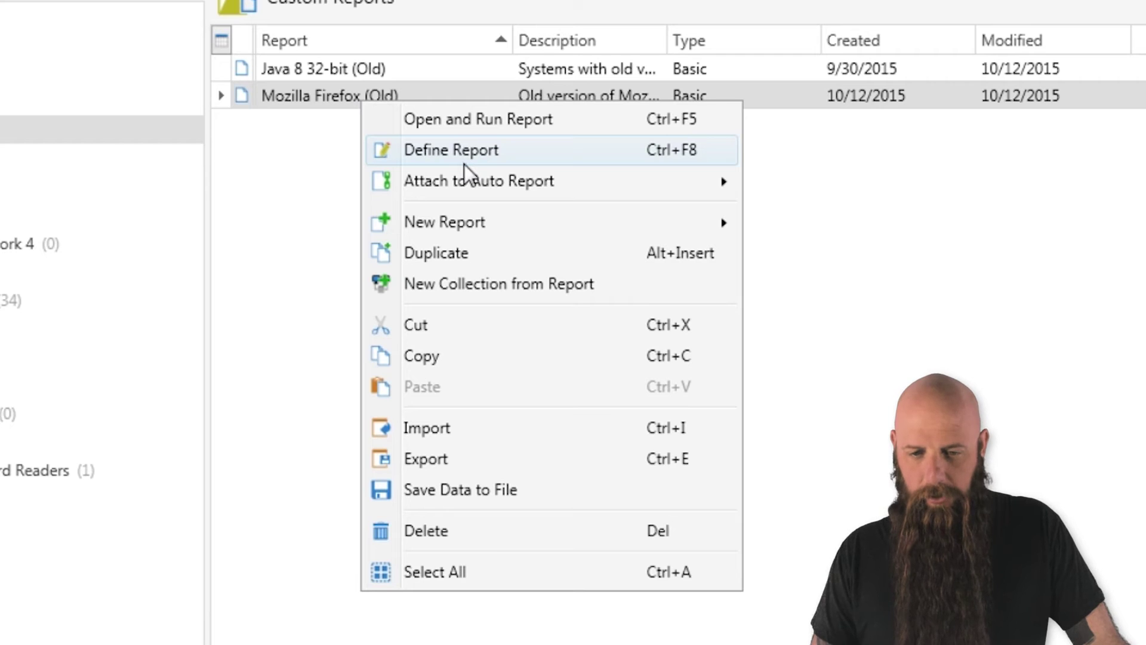
pyautogui.moveTo(466, 173)
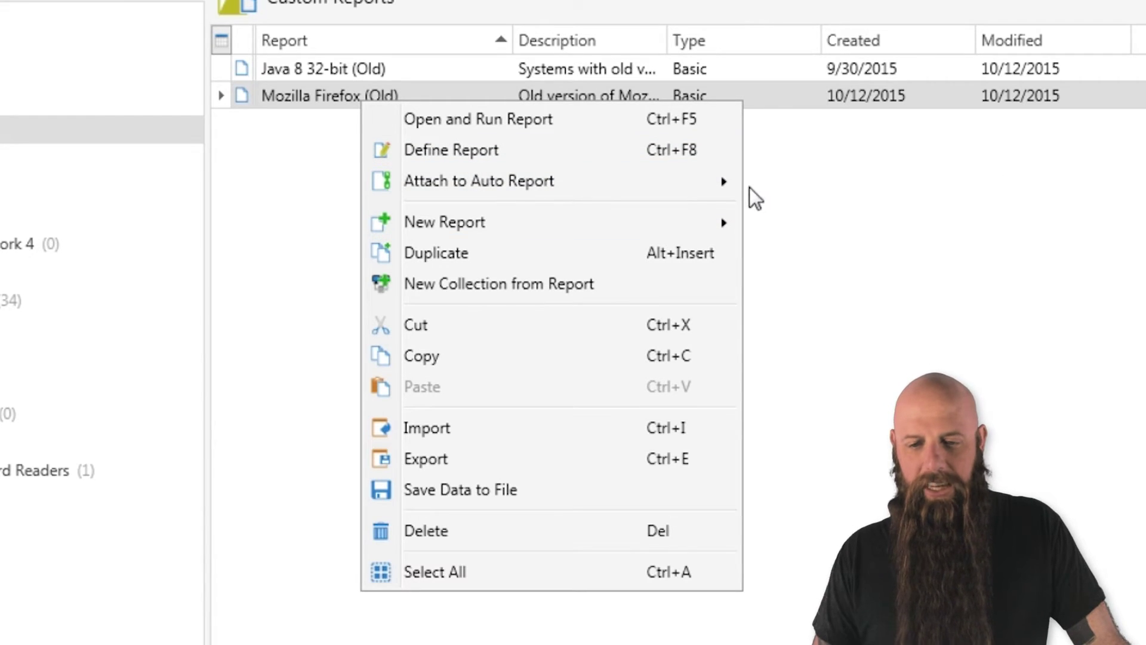
pyautogui.moveTo(699, 181)
pyautogui.click(829, 180)
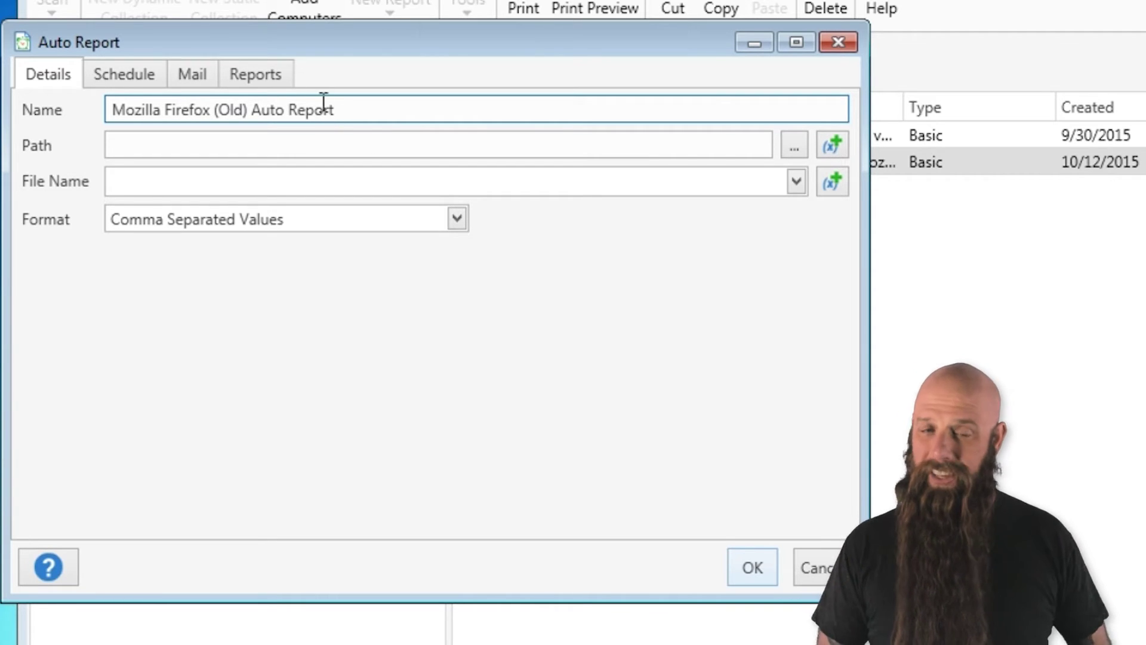
# - Save output to \\token\deploy\AutoReports with file name $(Report:Name)-$(Date)
pyautogui.click(255, 149)
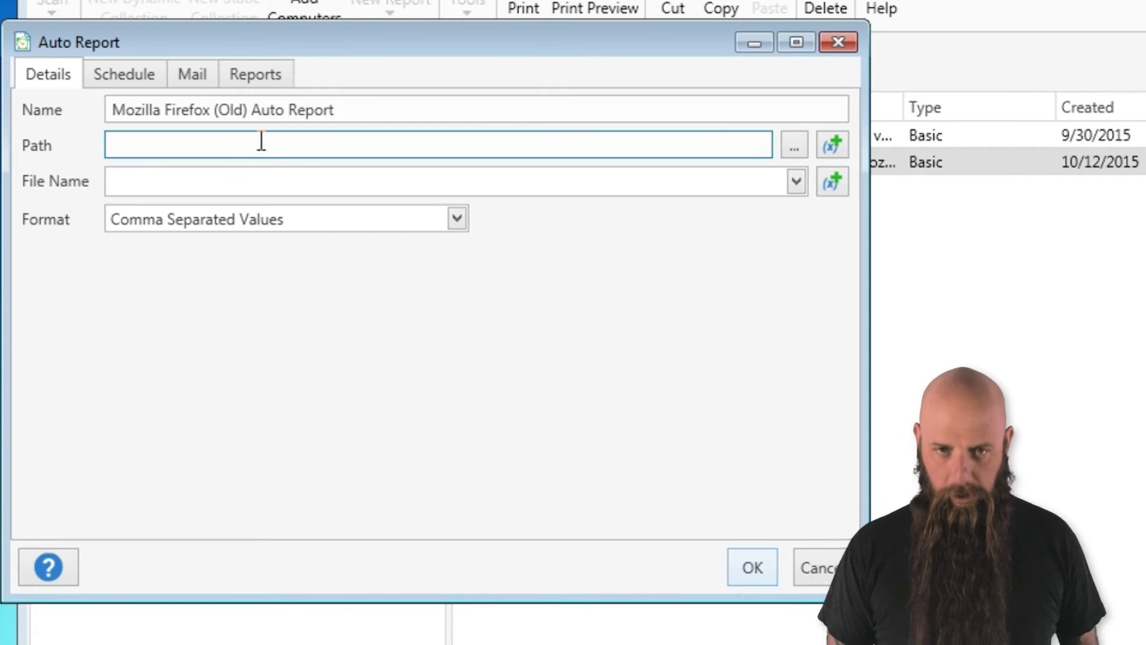
pyautogui.hotkey('ctrl', 'v')
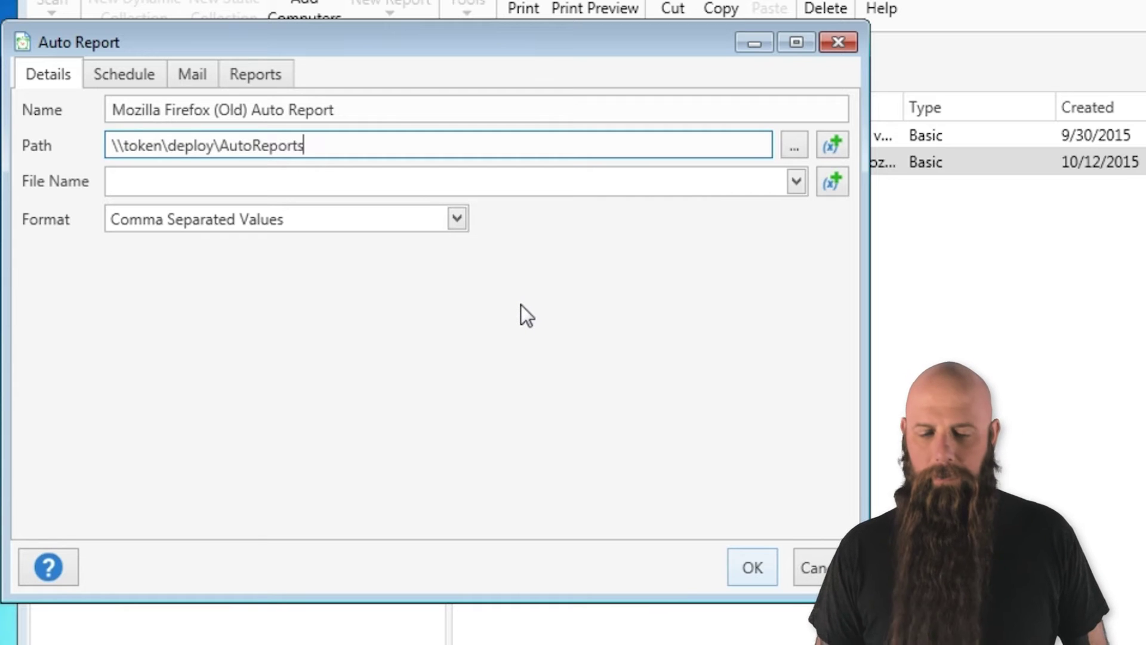
pyautogui.click(550, 184)
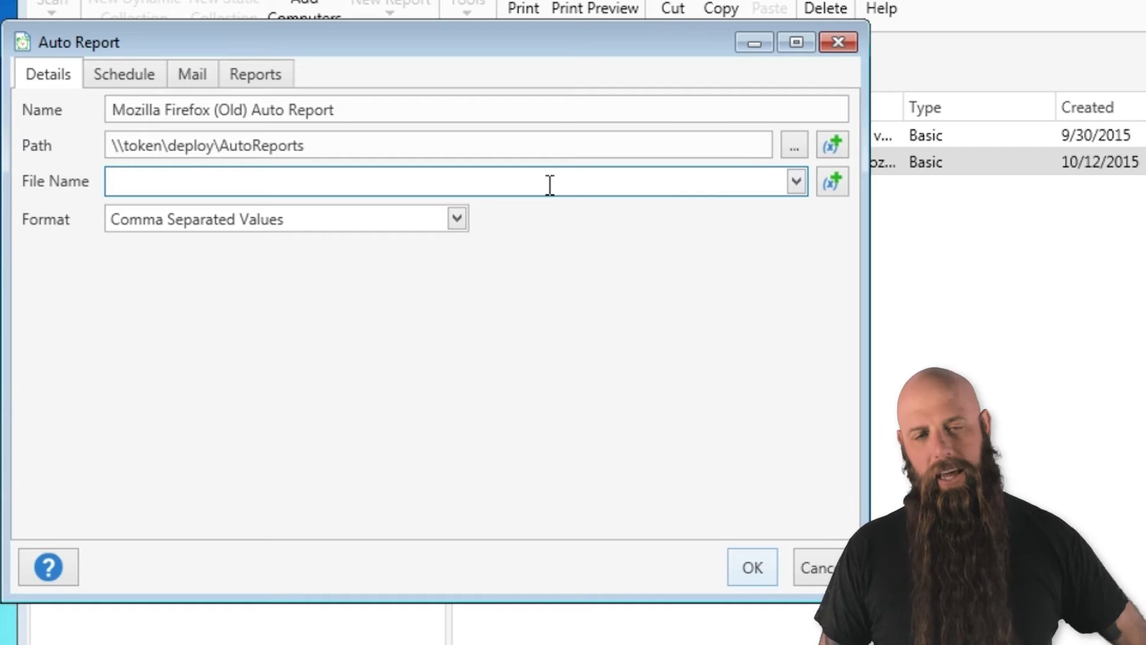
pyautogui.click(796, 182)
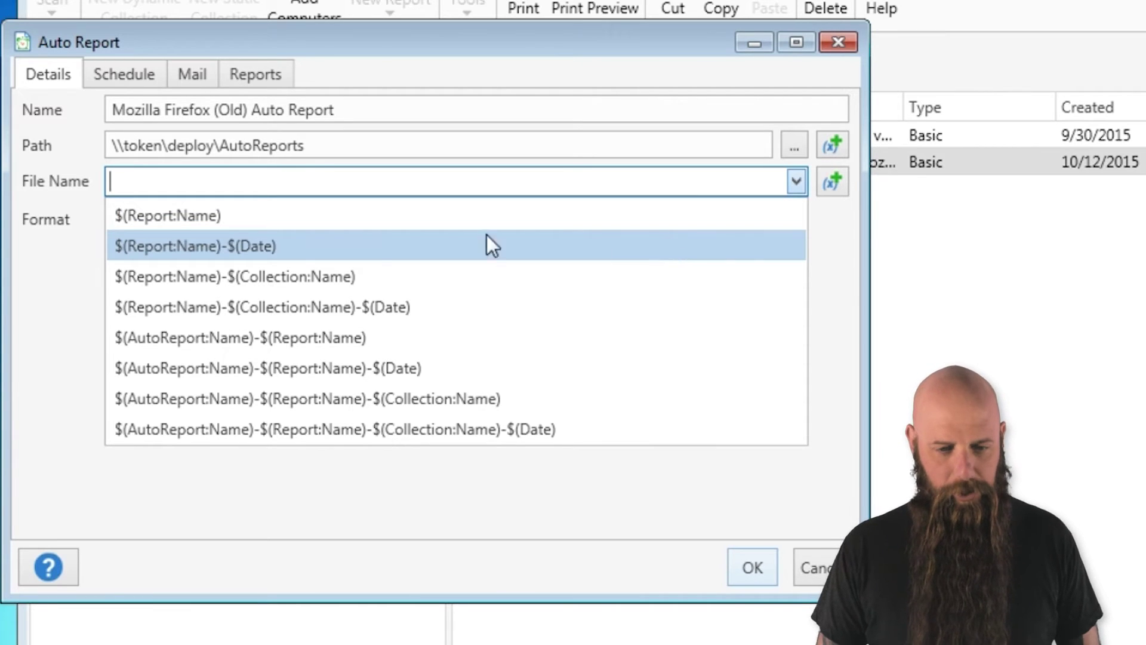
pyautogui.click(305, 248)
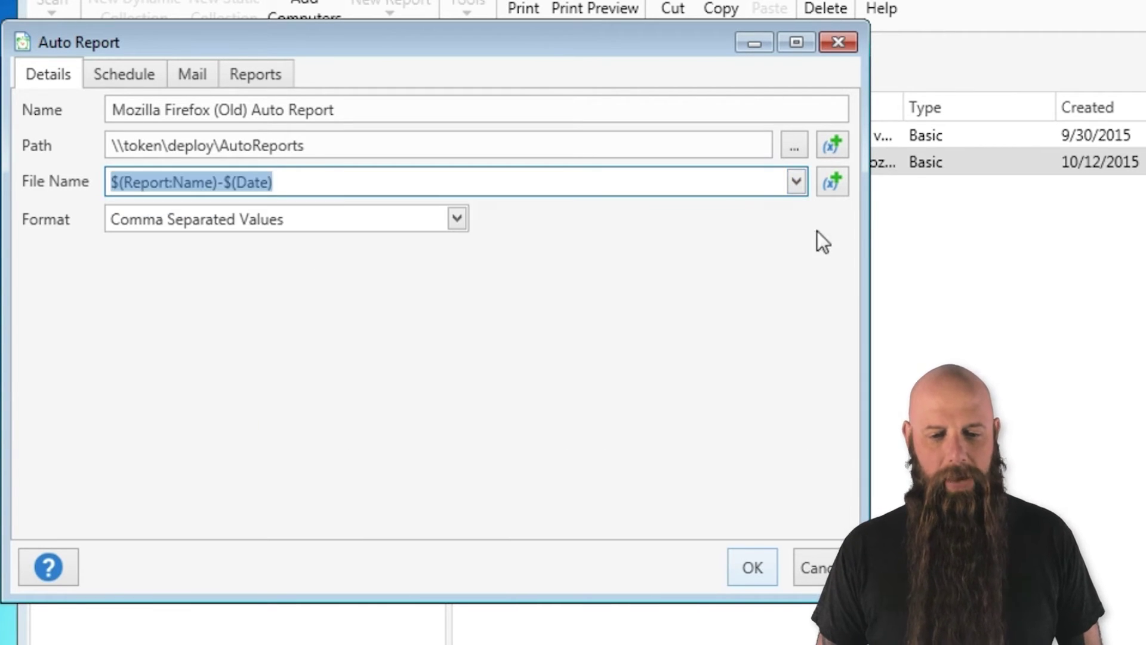
pyautogui.click(833, 182)
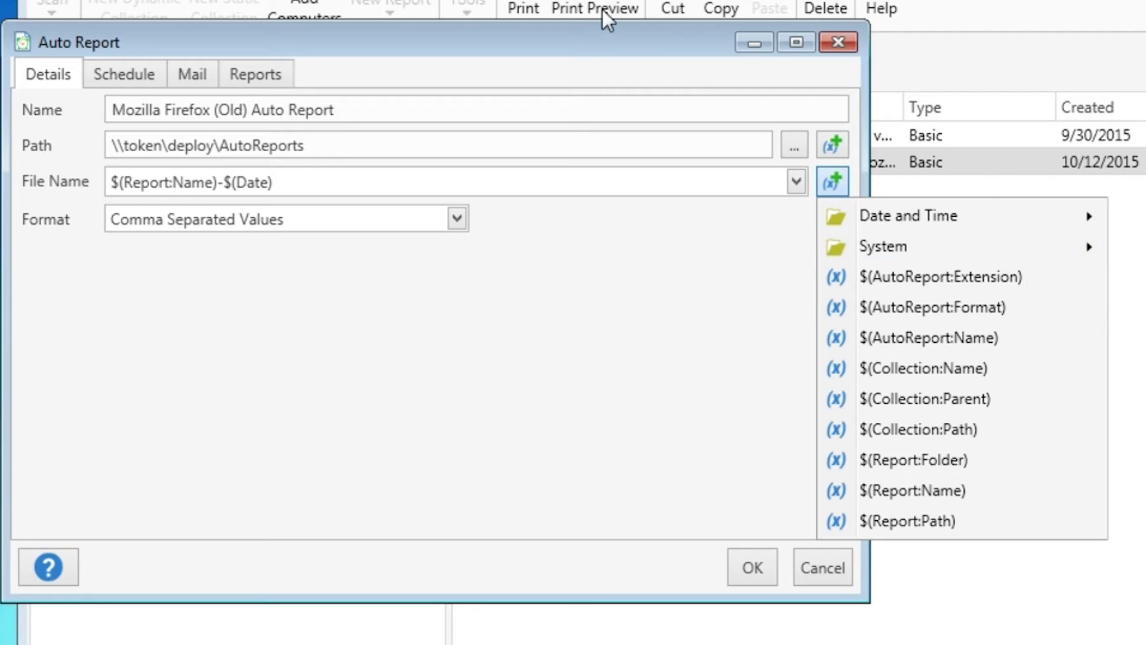
pyautogui.click(597, 34)
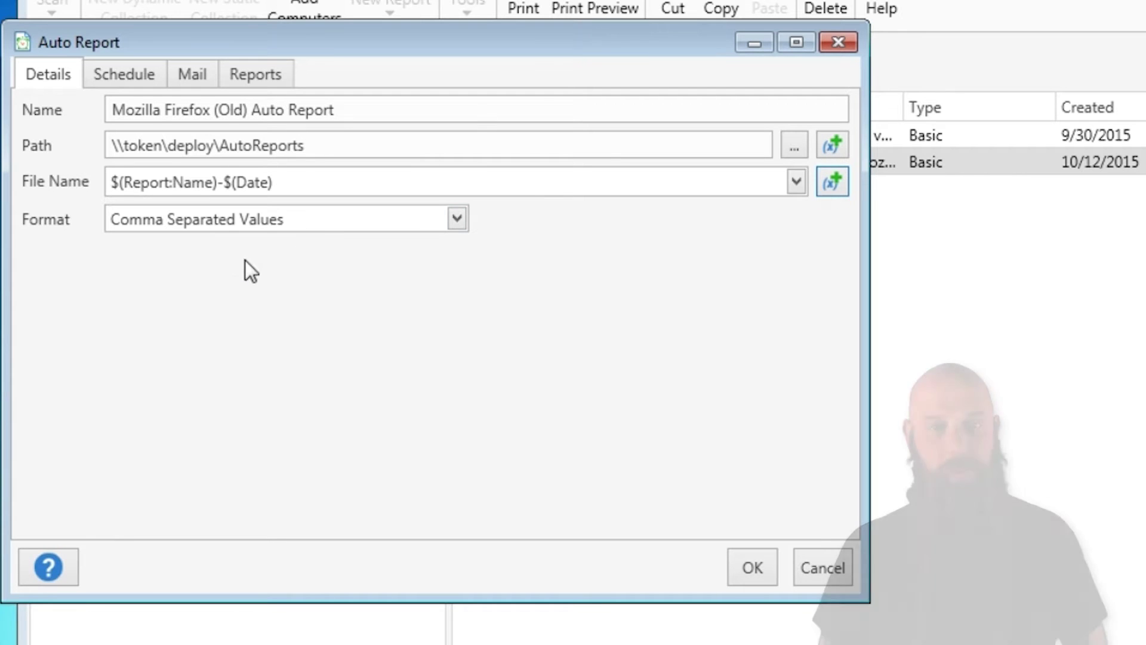
# - Set the auto report's output format to PDF
pyautogui.click(300, 222)
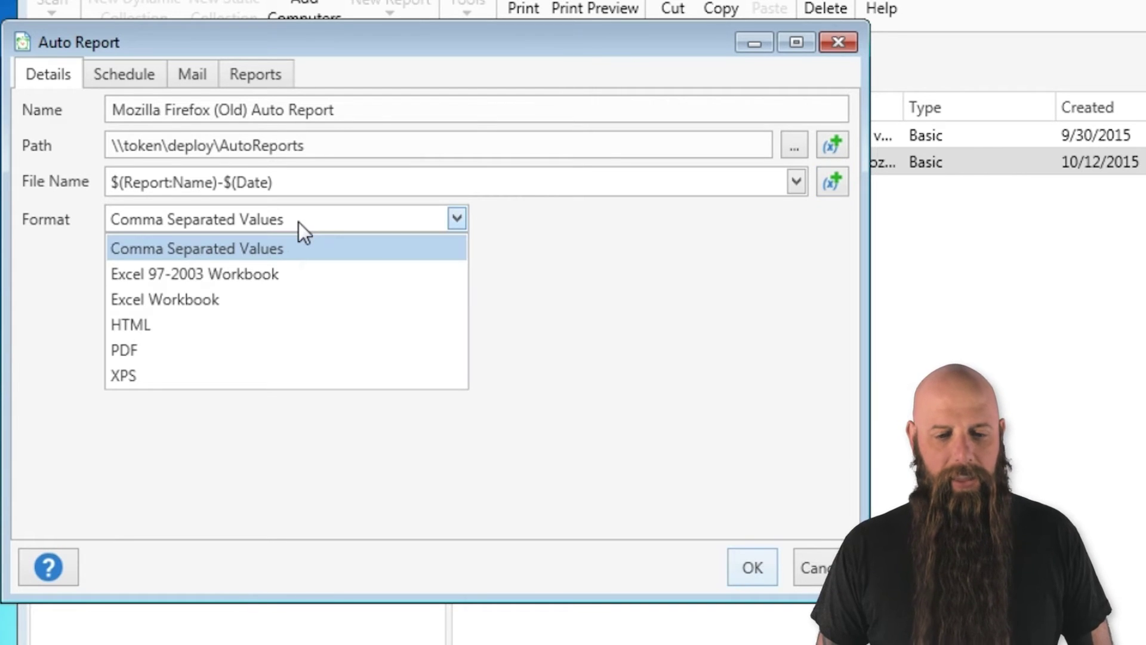
pyautogui.click(122, 346)
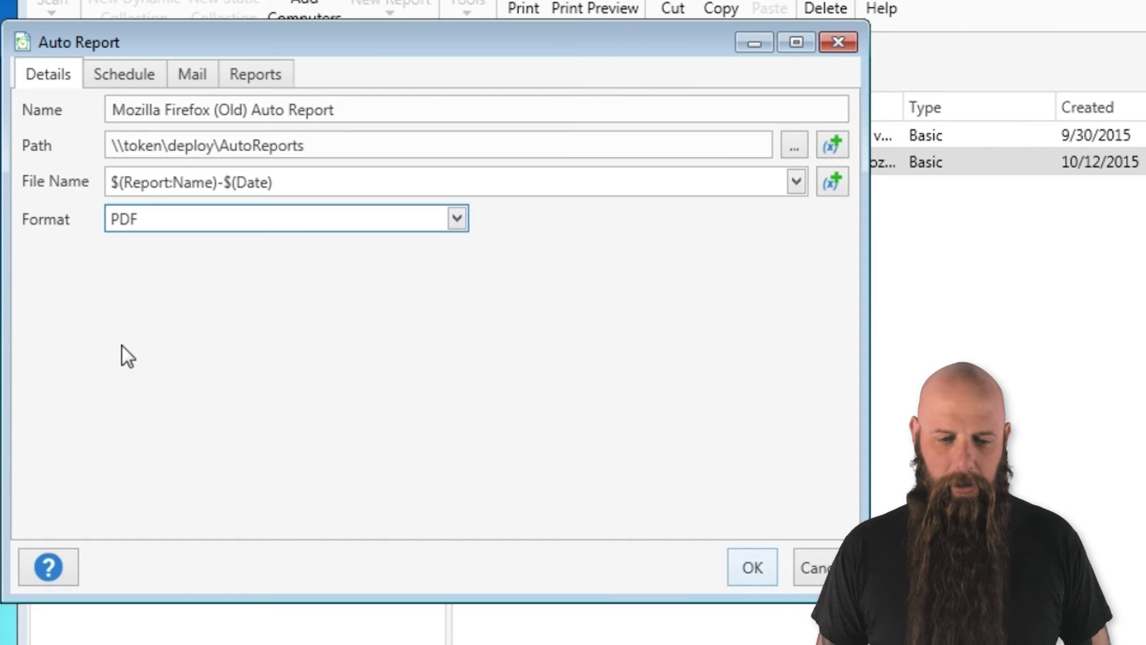
pyautogui.click(130, 81)
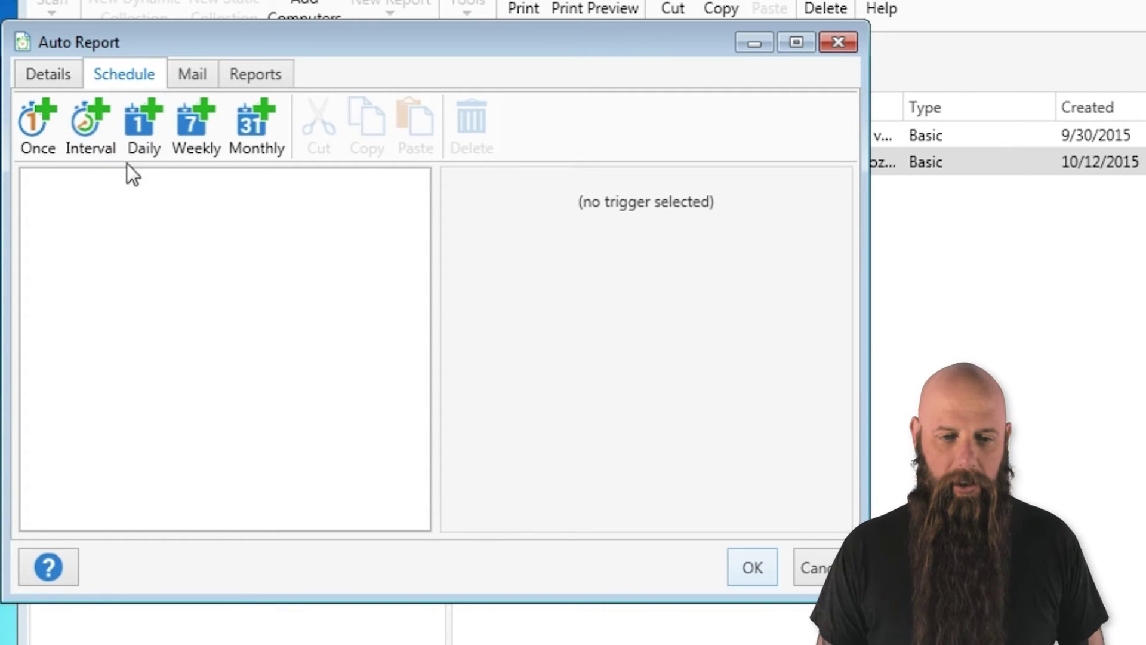
# - Add a weekly trigger running on Monday and Friday at 8:00 PM
pyautogui.click(190, 141)
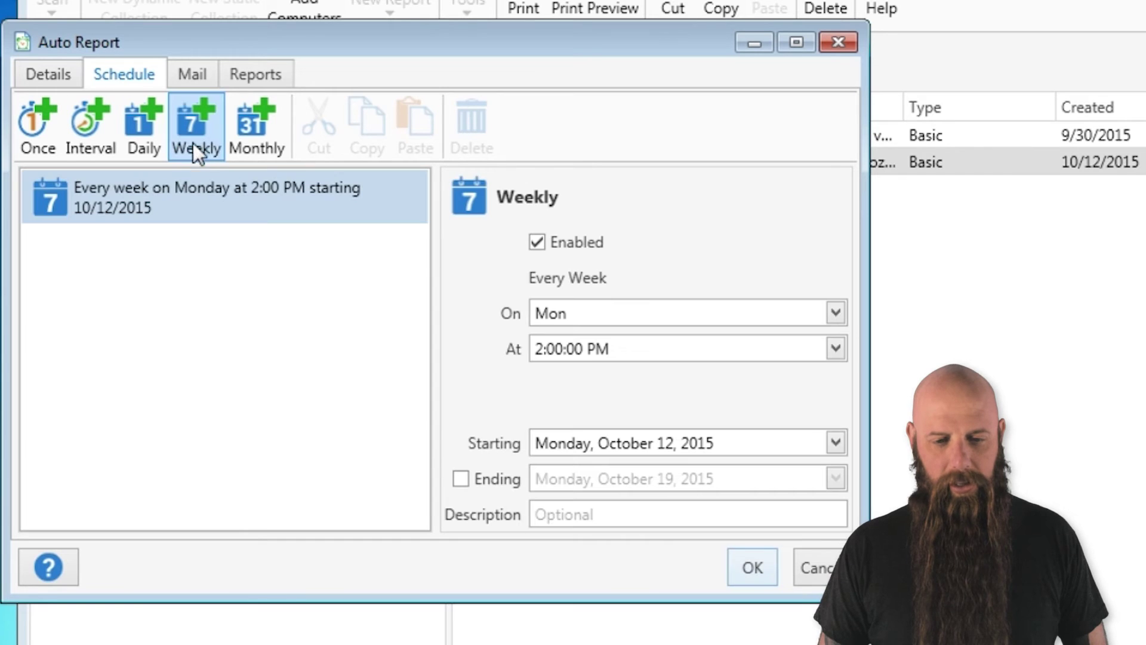
pyautogui.click(570, 312)
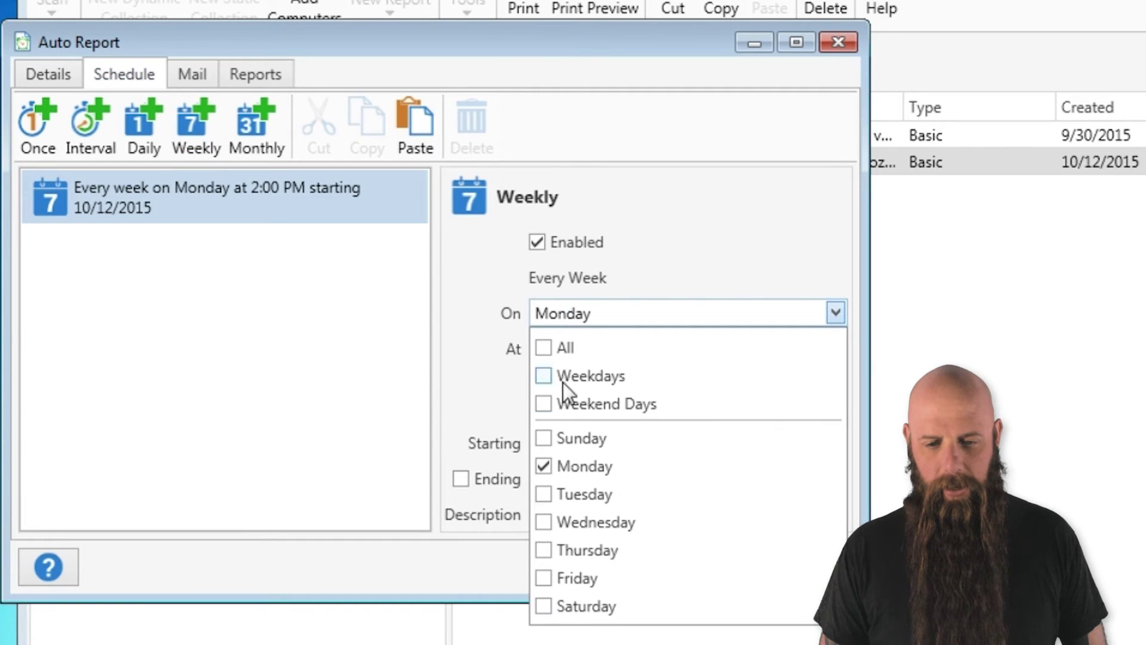
pyautogui.click(544, 578)
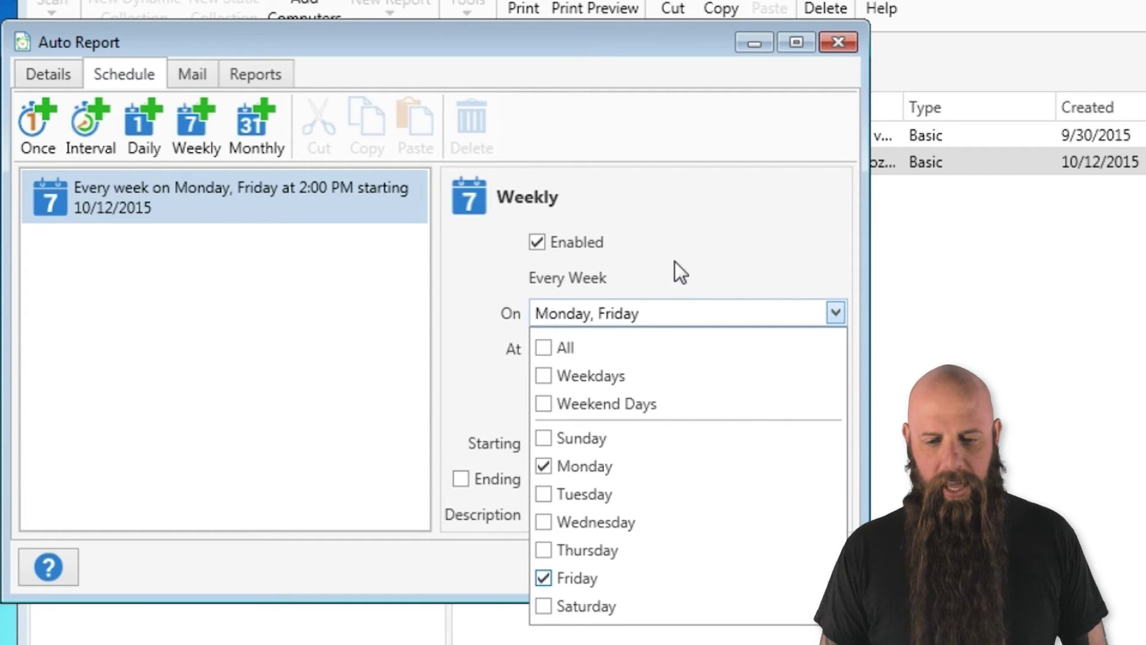
pyautogui.click(675, 261)
pyautogui.click(541, 355)
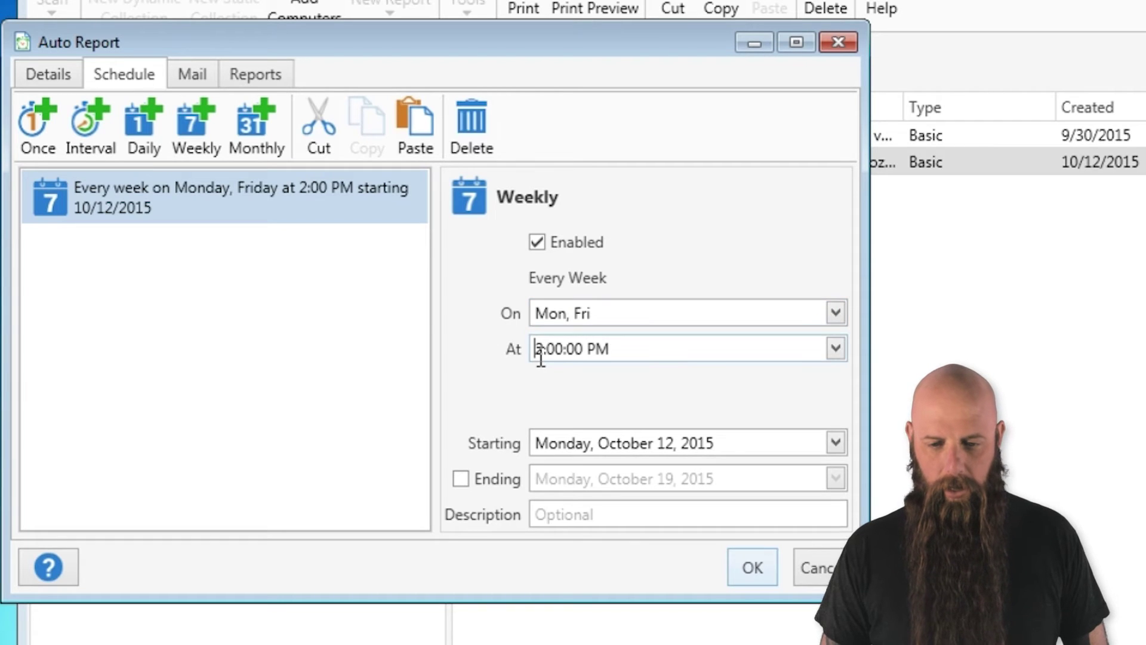
pyautogui.moveTo(541, 355); pyautogui.dragTo(542, 355)
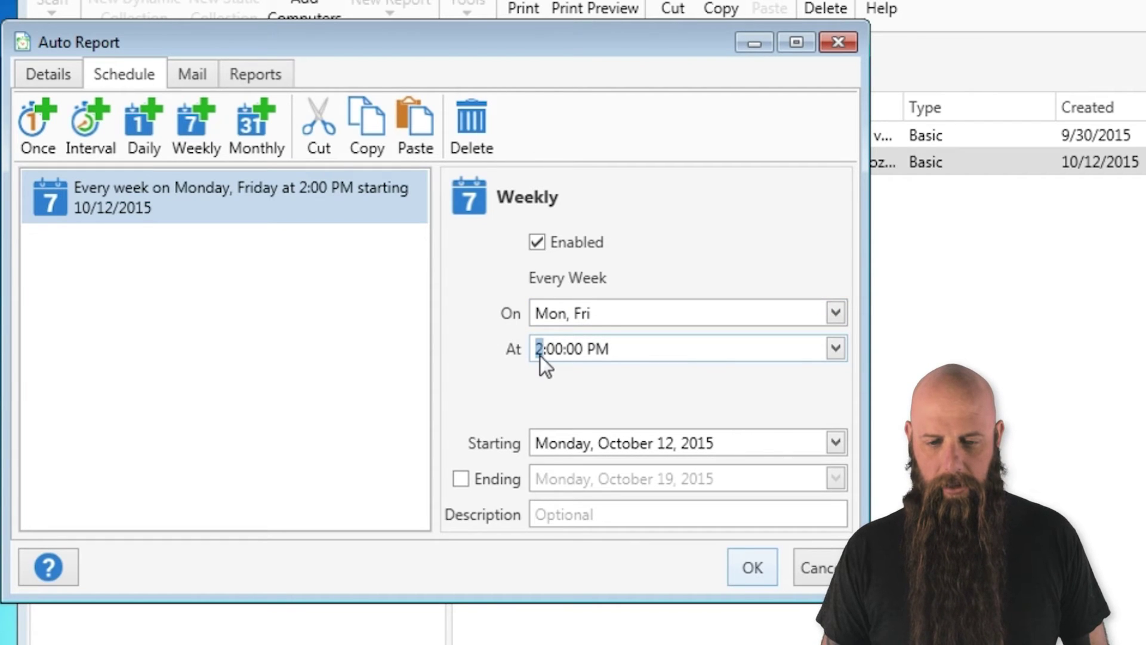
pyautogui.write('8')
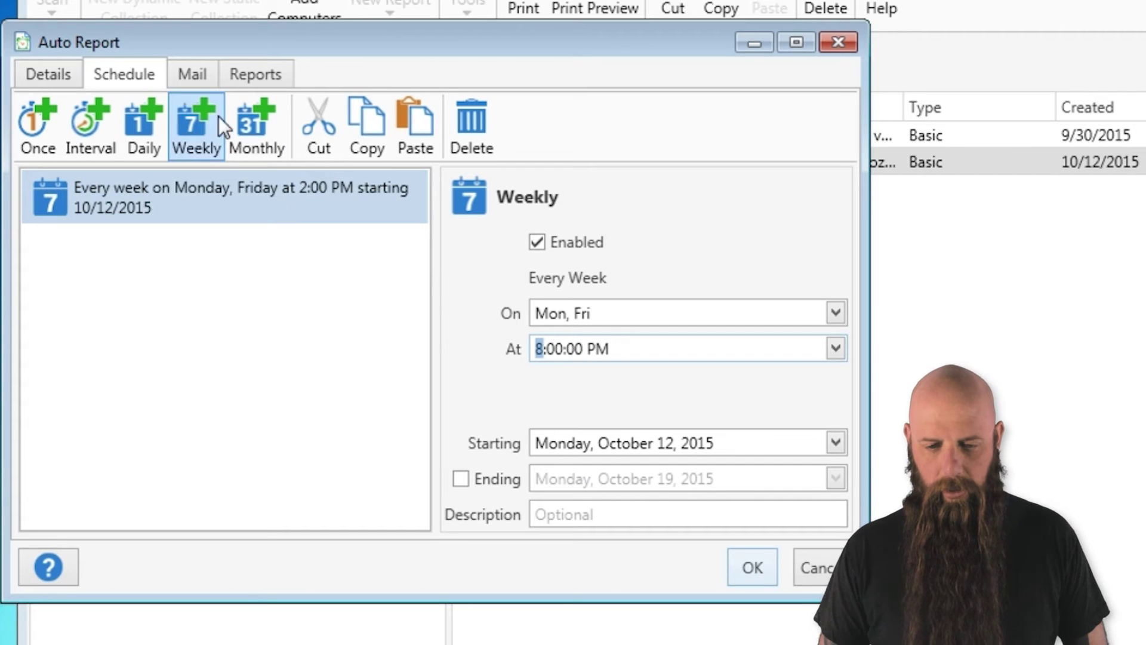
pyautogui.click(183, 67)
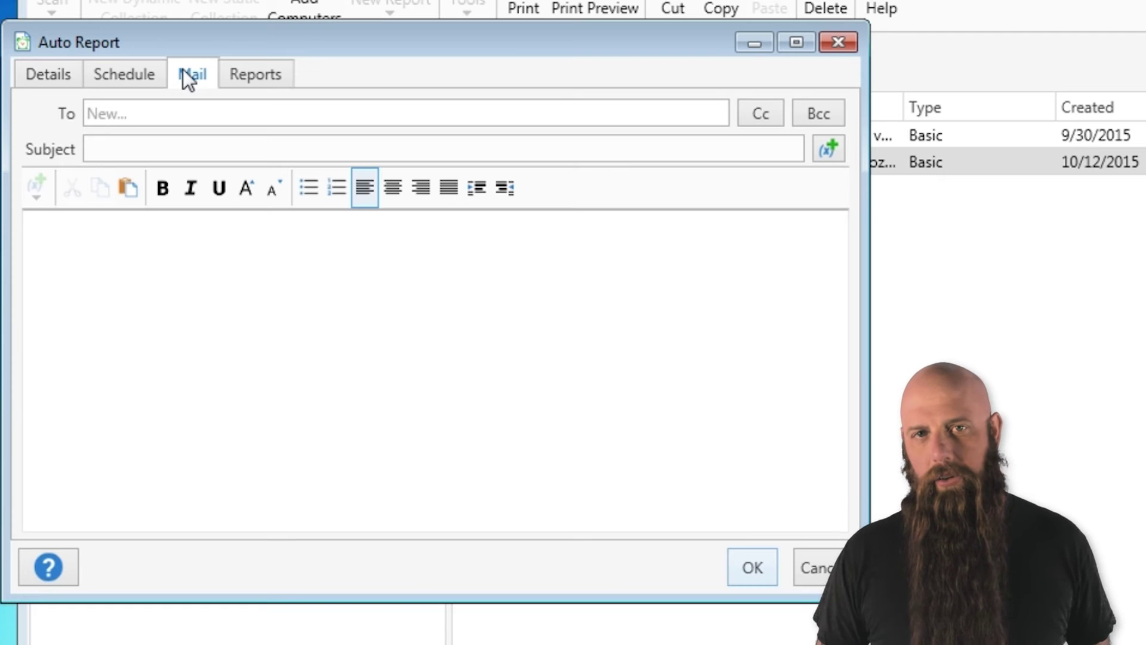
# - Enter the recipient's e-mail in To and add the manager's e-mail as Cc
pyautogui.click(123, 108)
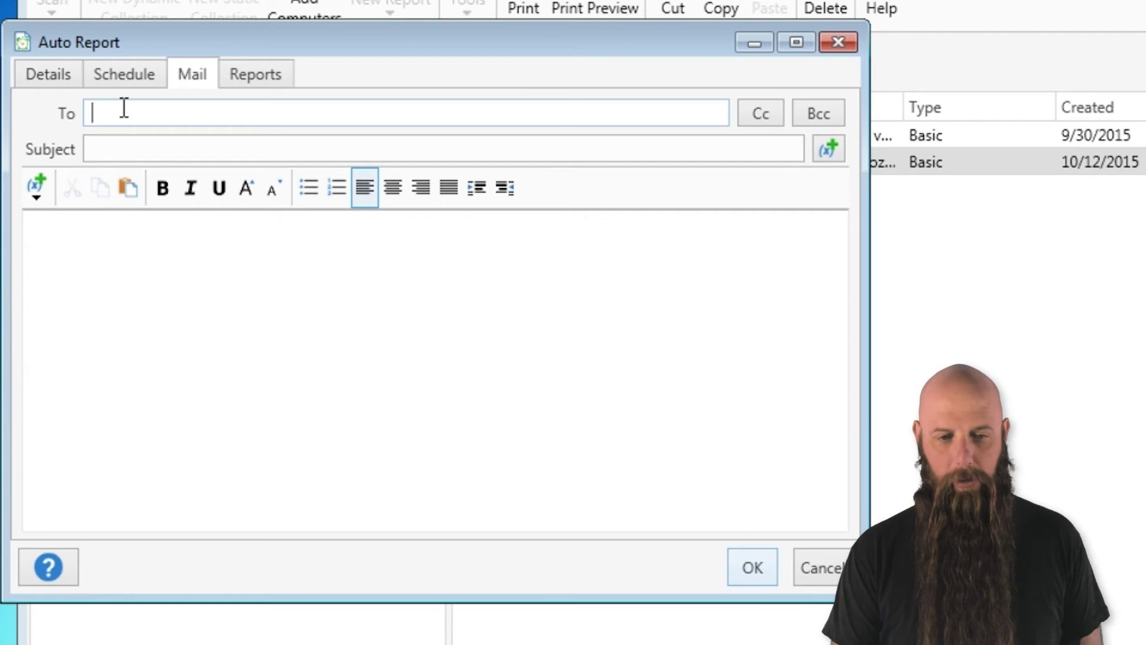
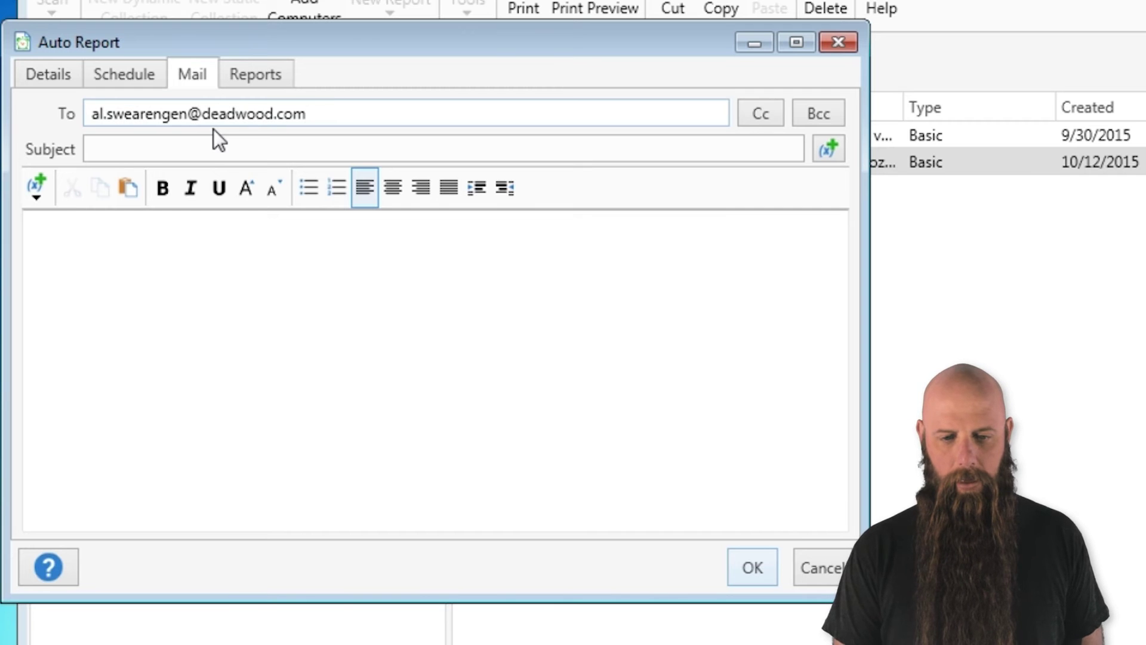
pyautogui.click(764, 114)
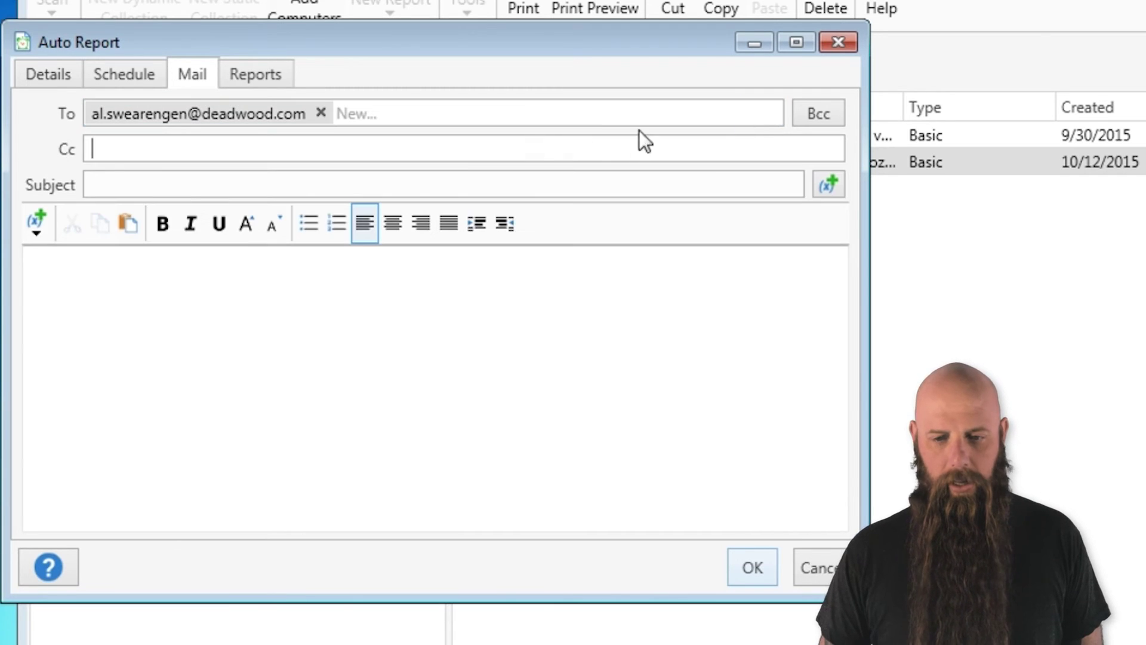
pyautogui.click(473, 157)
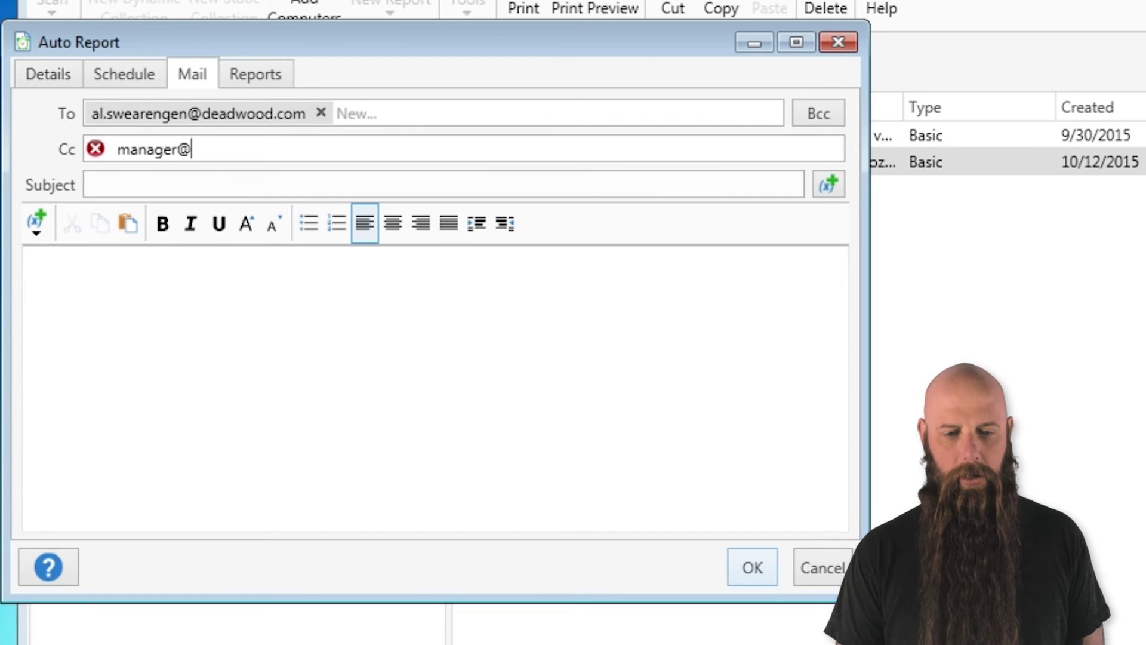
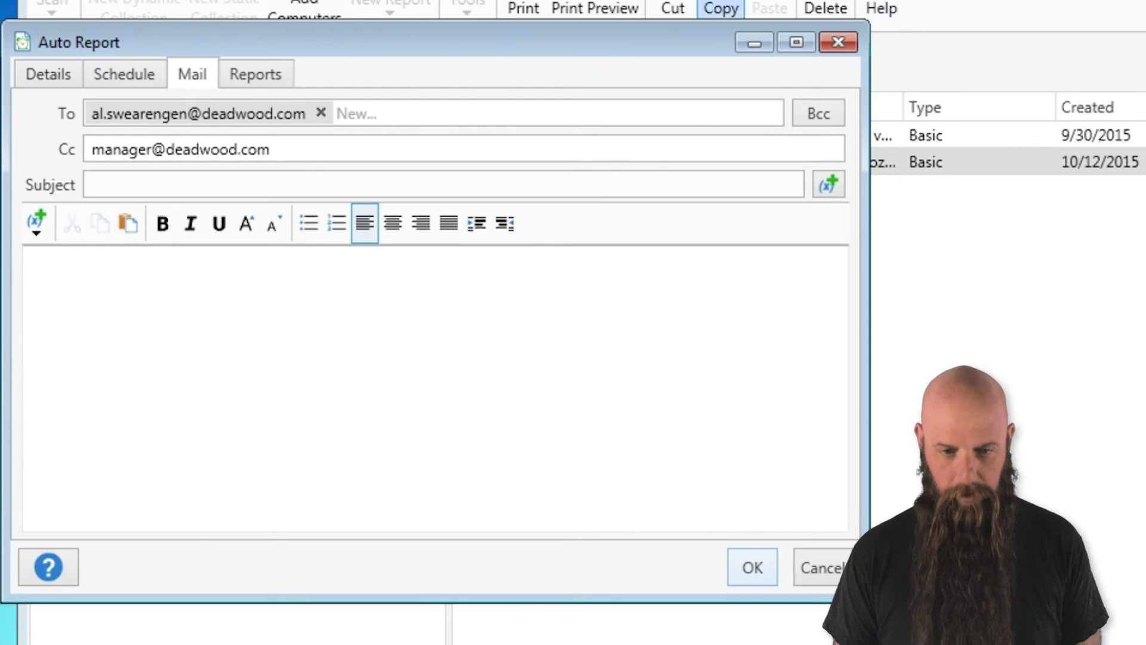
# - Set the email subject to 'Firefox Reports' and the body to 'Here is your report'
pyautogui.click(144, 186)
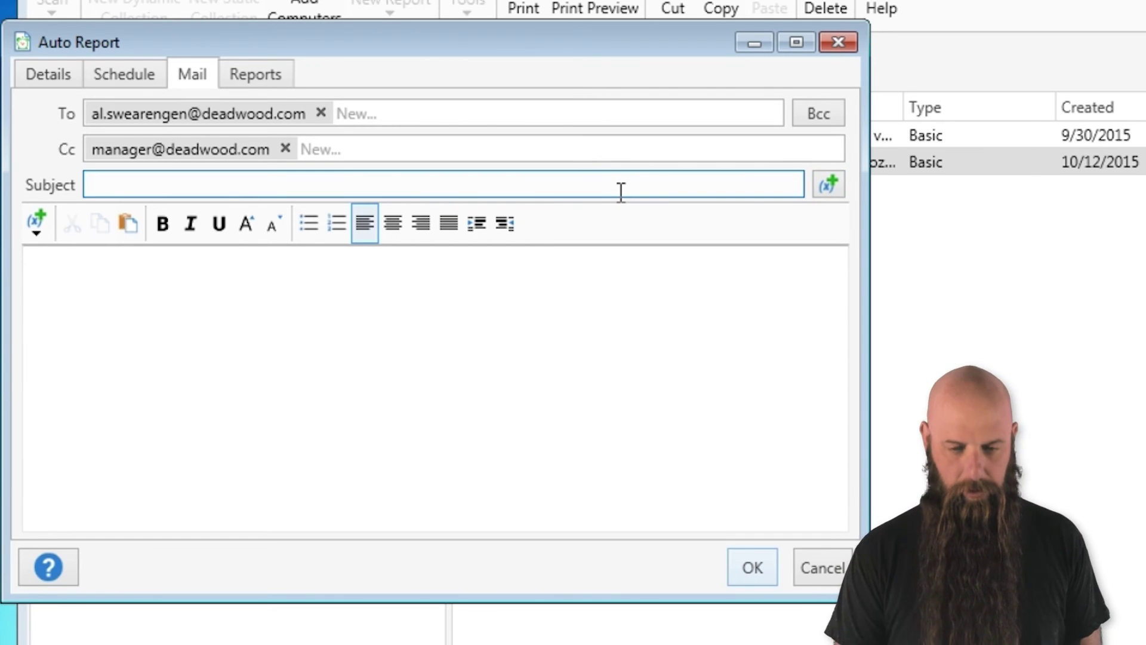
pyautogui.write('Firefox Report')
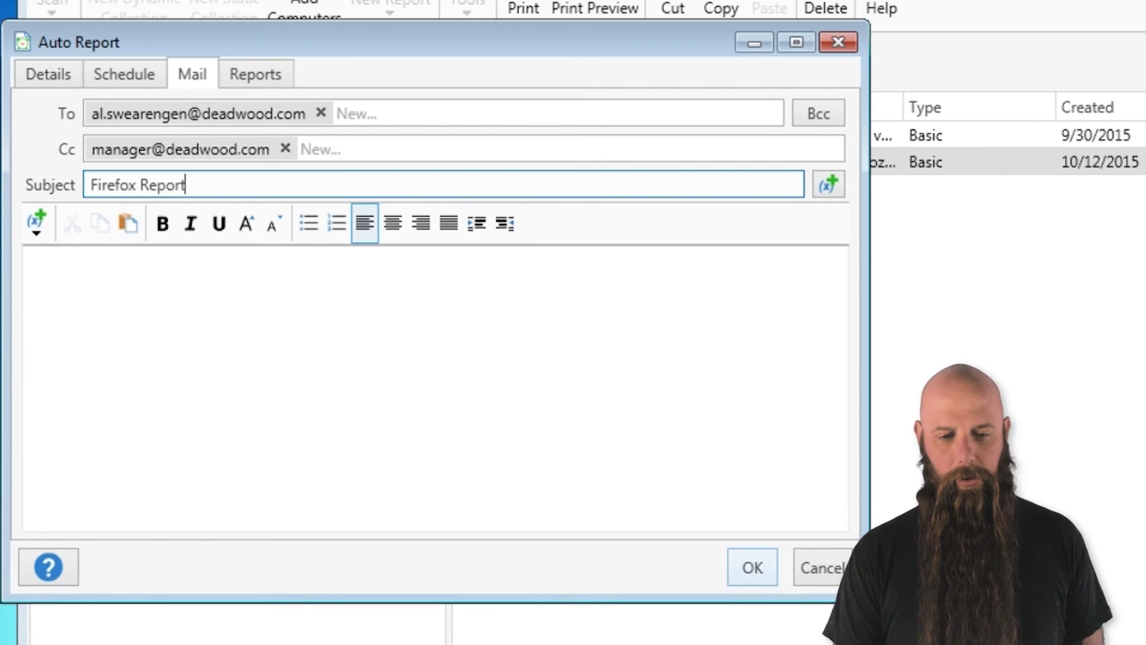
pyautogui.write('s')
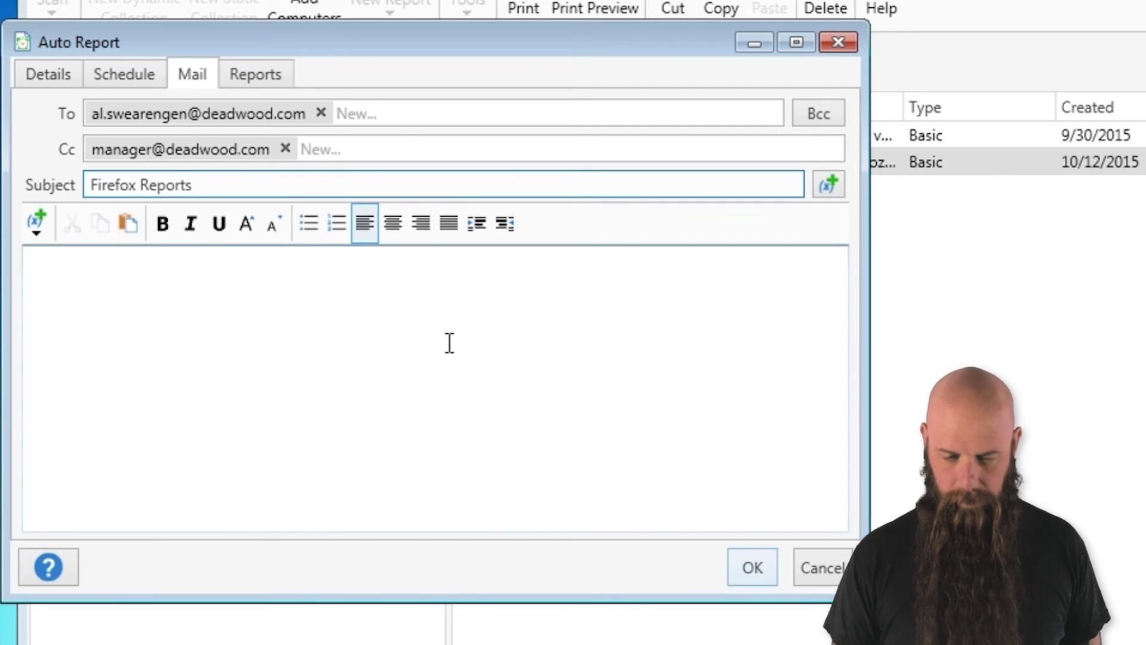
pyautogui.click(450, 343)
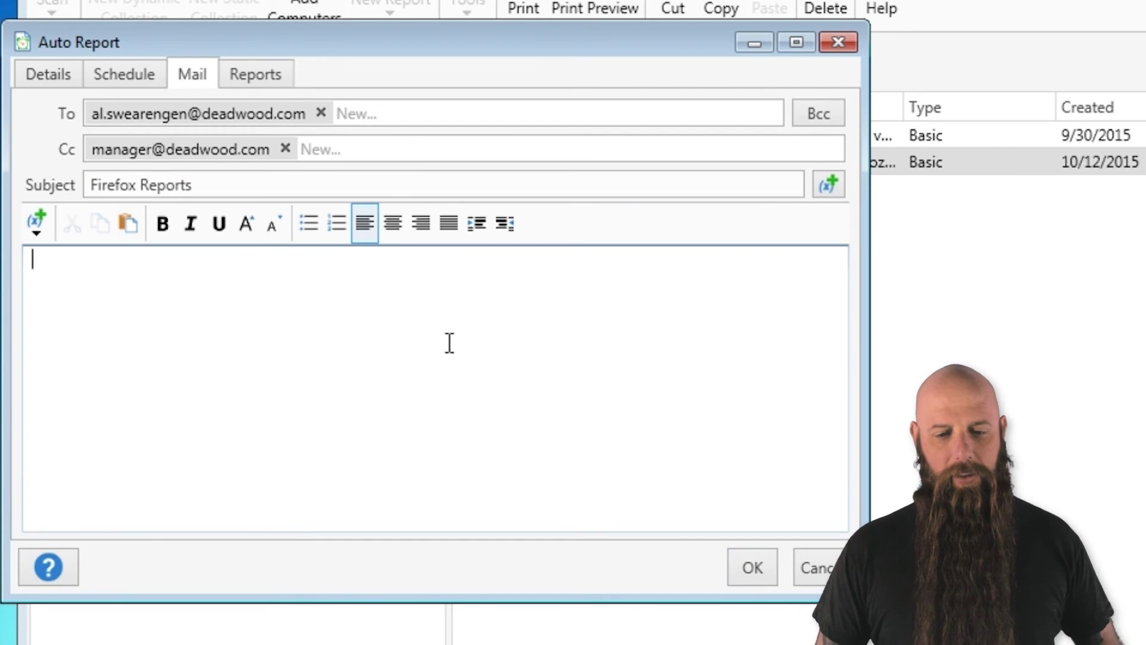
pyautogui.write('Here is ')
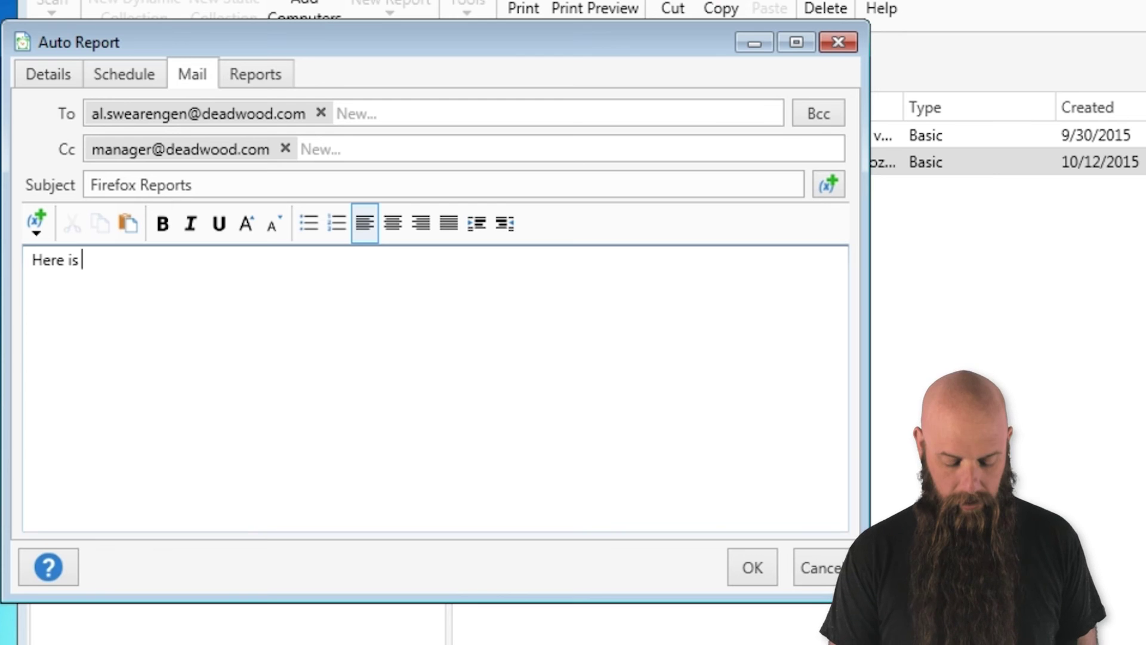
pyautogui.write('your report')
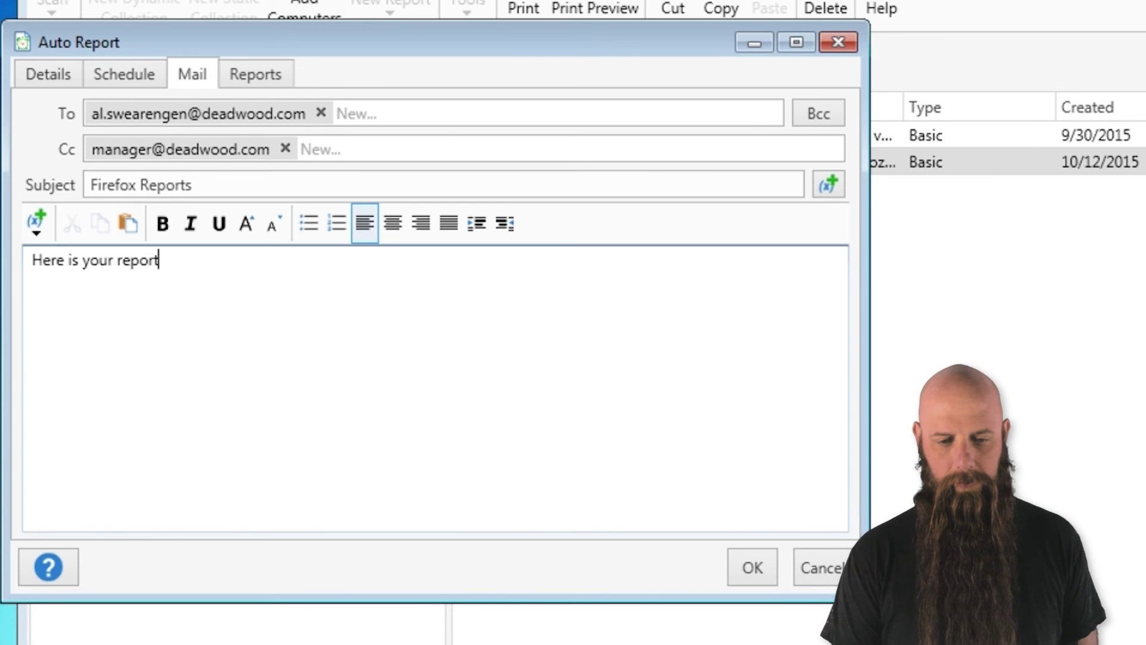
pyautogui.click(271, 79)
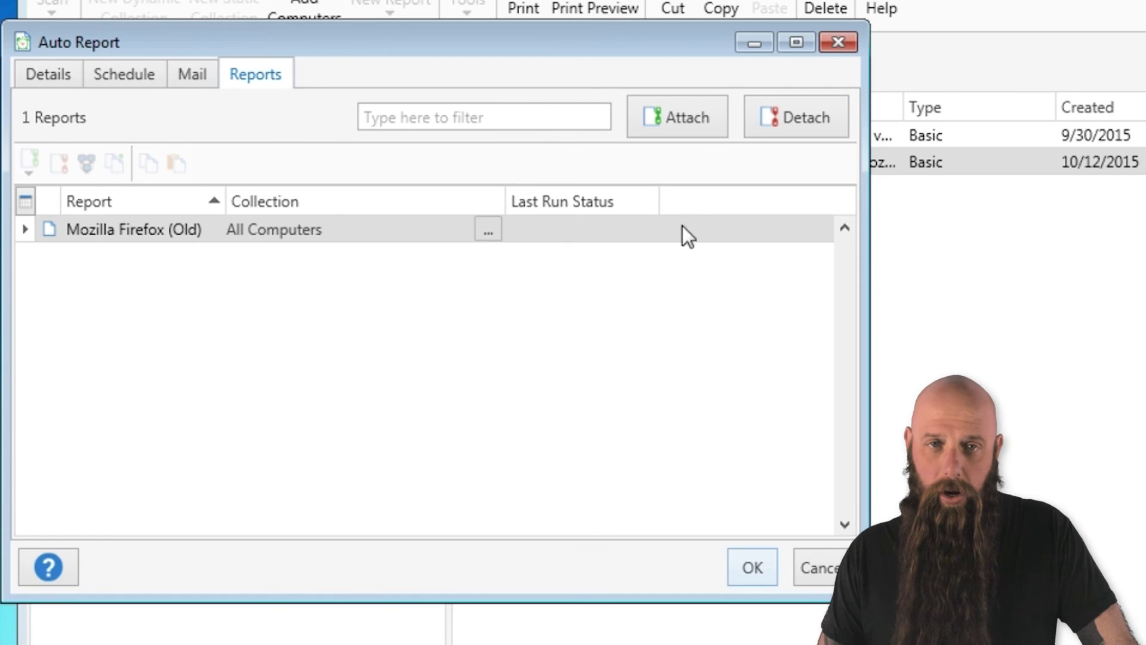
# - Confirm Mozilla Firefox (Old) is attached and save the auto report with OK
pyautogui.click(707, 138)
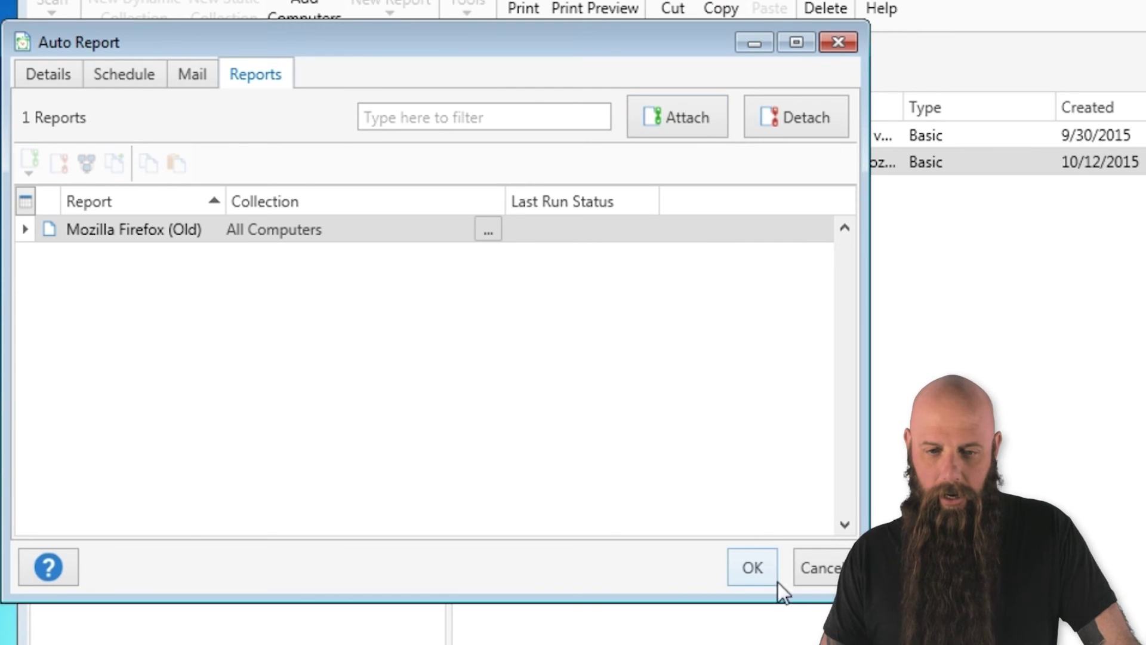
pyautogui.click(743, 571)
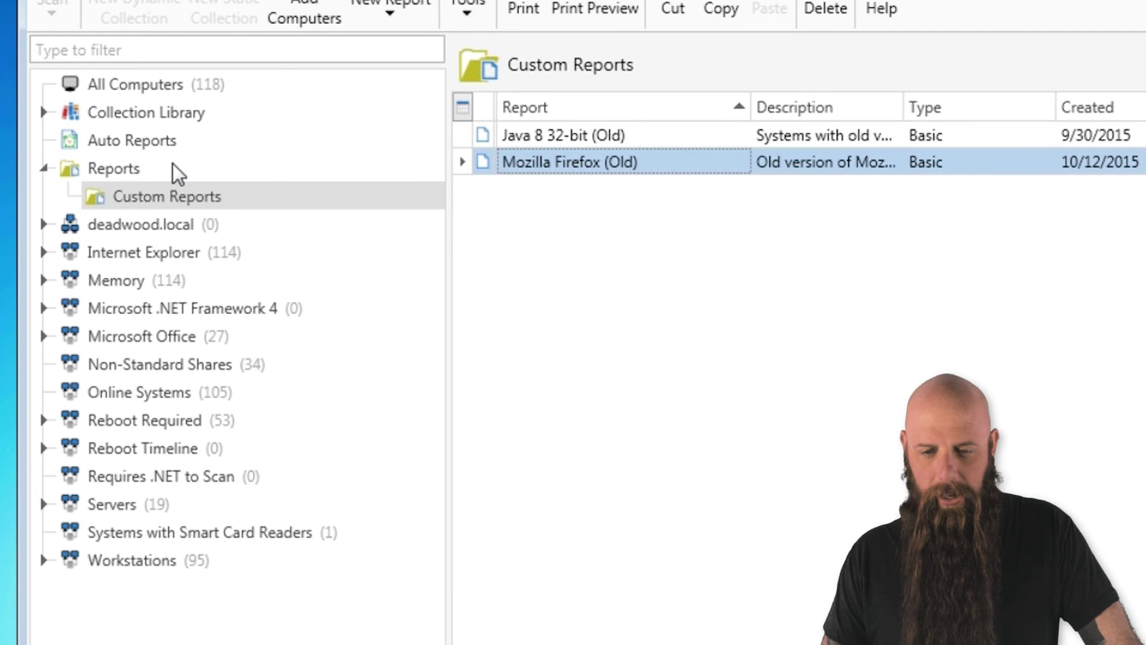
# - Show Auto Reports and review the new Mozilla Firefox (Old) PDF auto report, ID 2
pyautogui.click(165, 146)
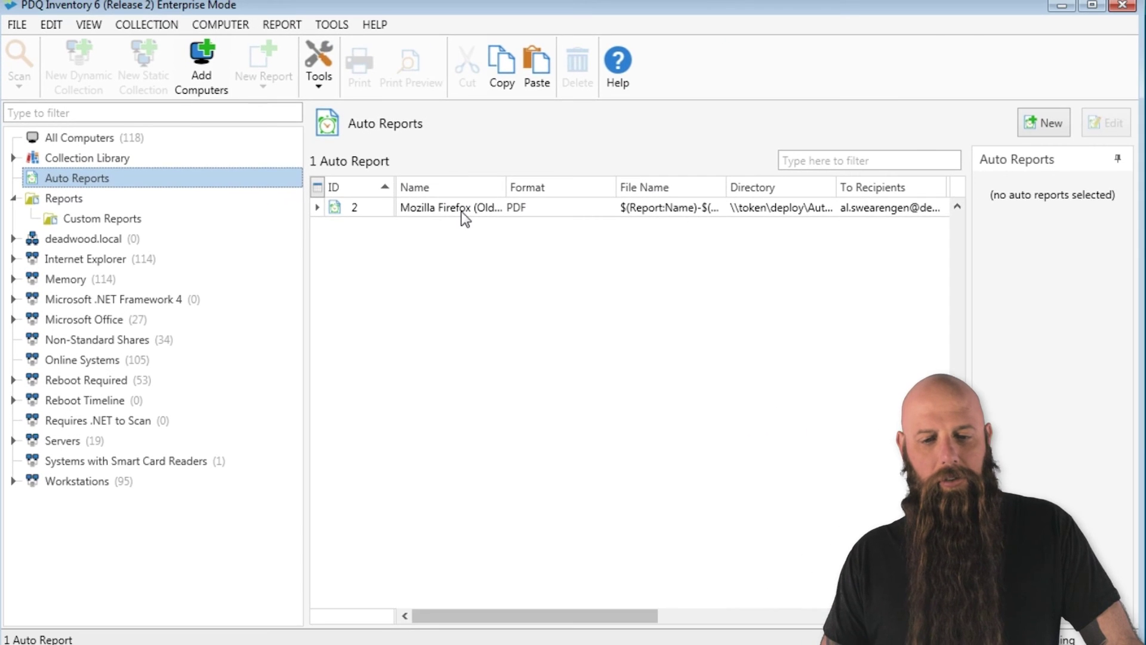
pyautogui.rightClick(665, 185)
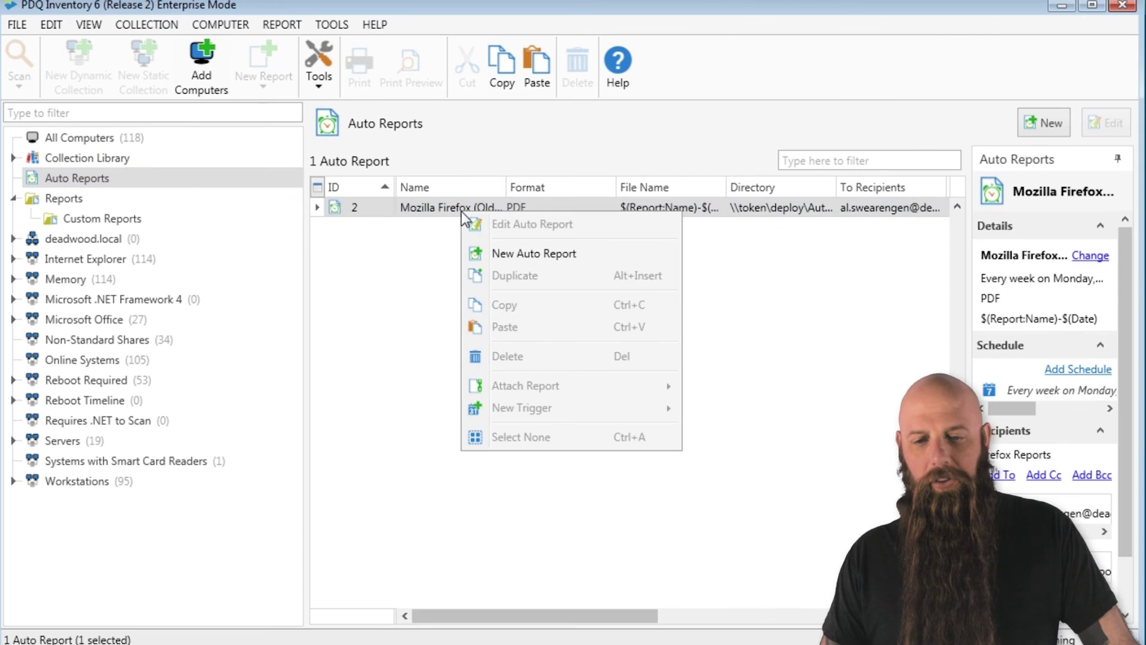
pyautogui.click(370, 252)
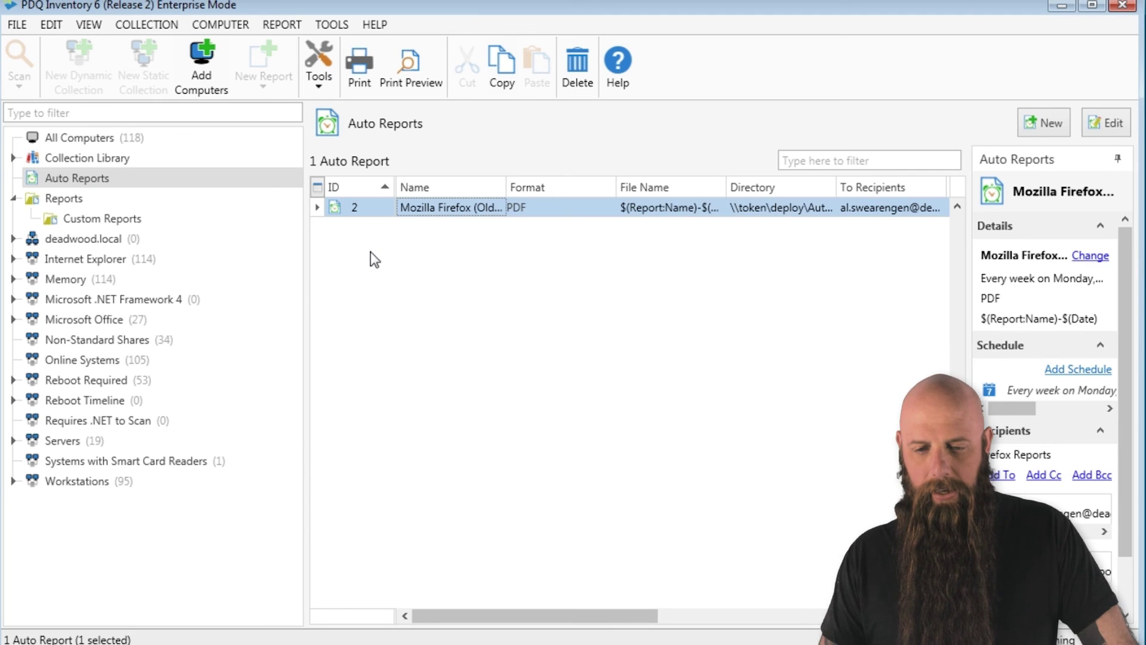